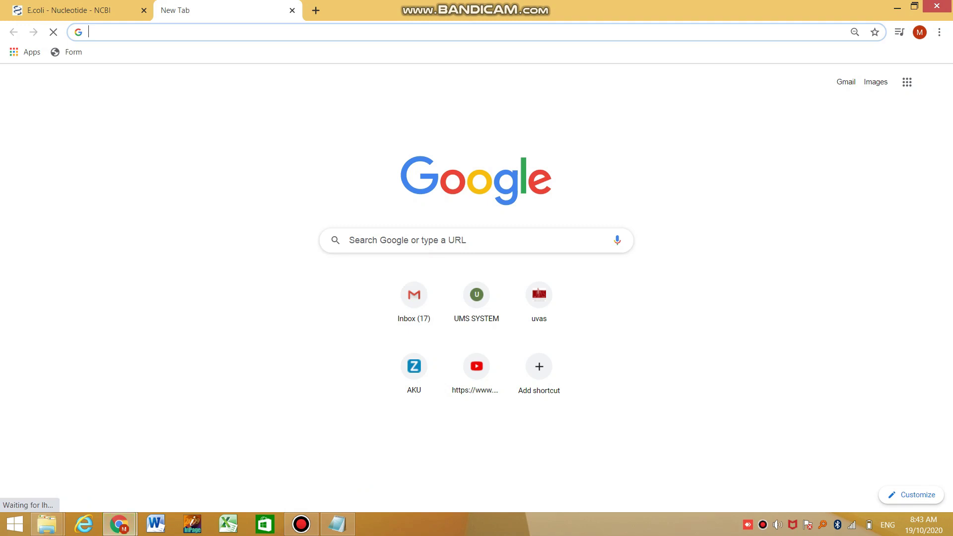
Open the NCBI BLAST home page (blast.ncbi.nlm.nih.gov/Blast.cgi) from the address bar.
{"action": "type", "text": "blast.ncbi.nlm.nih.gov/Blast.cgi"}
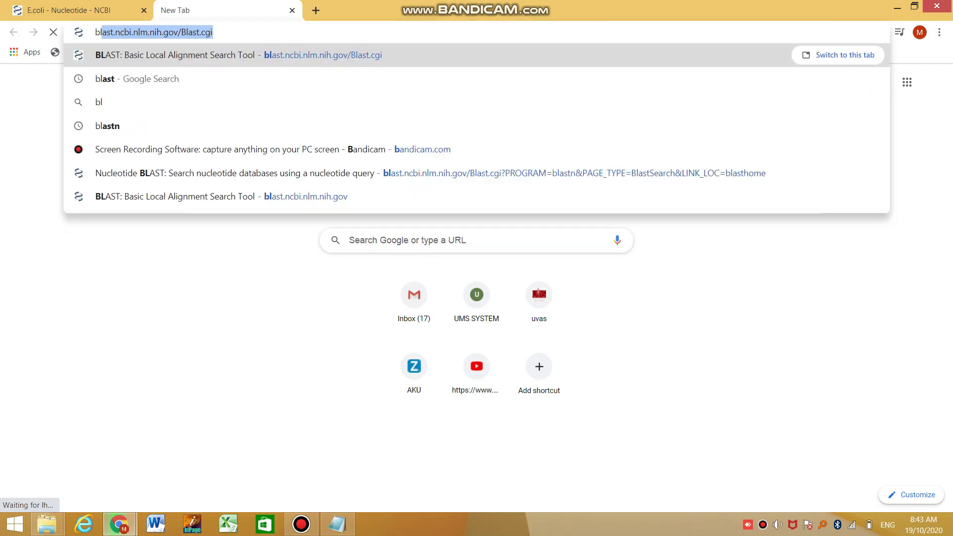
{"action": "key", "text": "Return"}
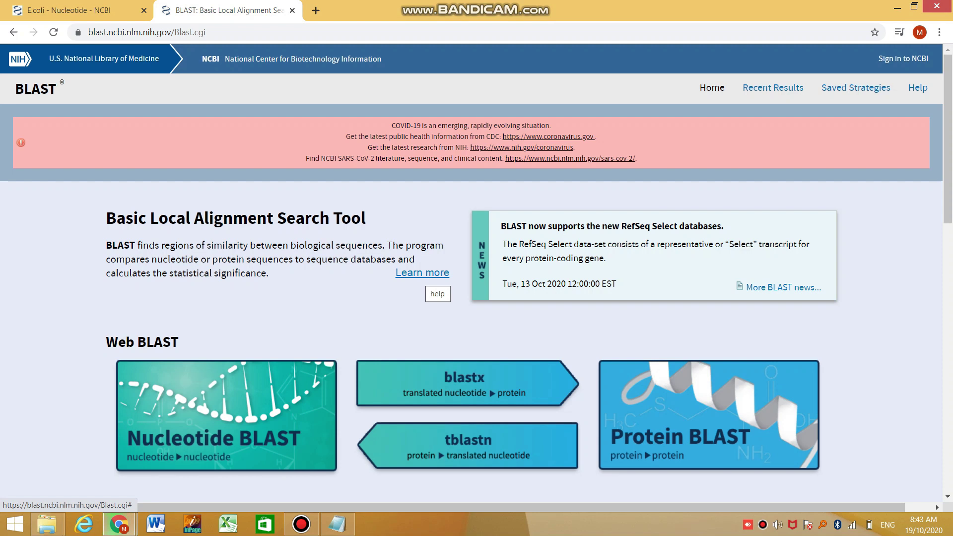
{"action": "left_click_drag", "start_coordinate": [106, 218], "coordinate": [170, 273]}
{"action": "left_click", "coordinate": [166, 271]}
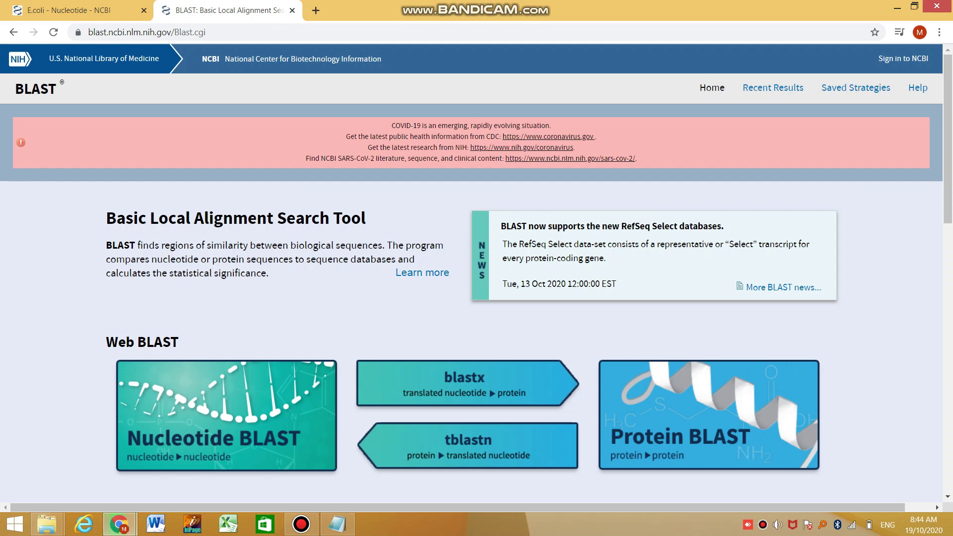
{"action": "left_click_drag", "start_coordinate": [106, 219], "coordinate": [320, 218]}
{"action": "left_click", "coordinate": [275, 281]}
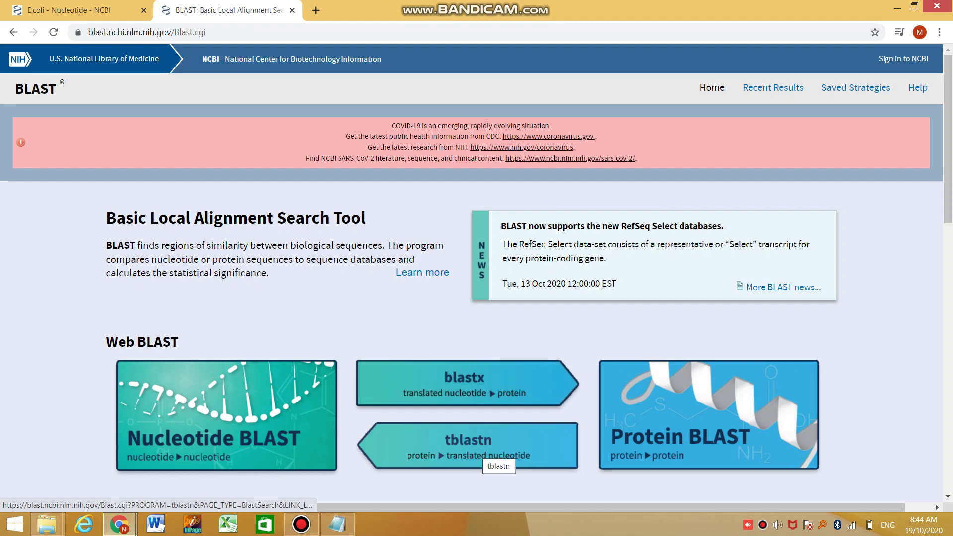
{"action": "scroll", "coordinate": [477, 274], "scroll_direction": "down", "scroll_amount": 1}
{"action": "scroll", "coordinate": [477, 273], "scroll_direction": "down", "scroll_amount": 1}
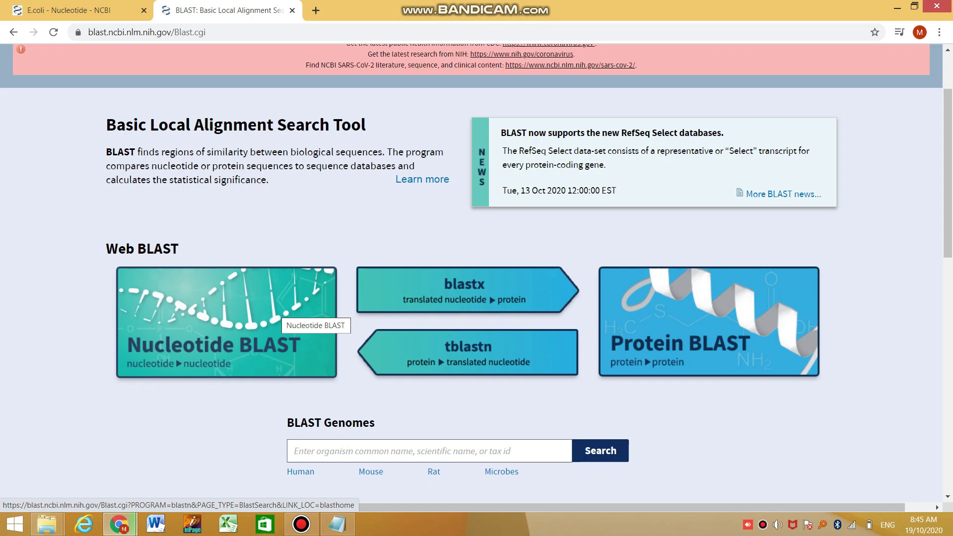
Open the Standard Nucleotide BLAST form and highlight the BLASTN program description.
{"action": "left_click", "coordinate": [278, 312]}
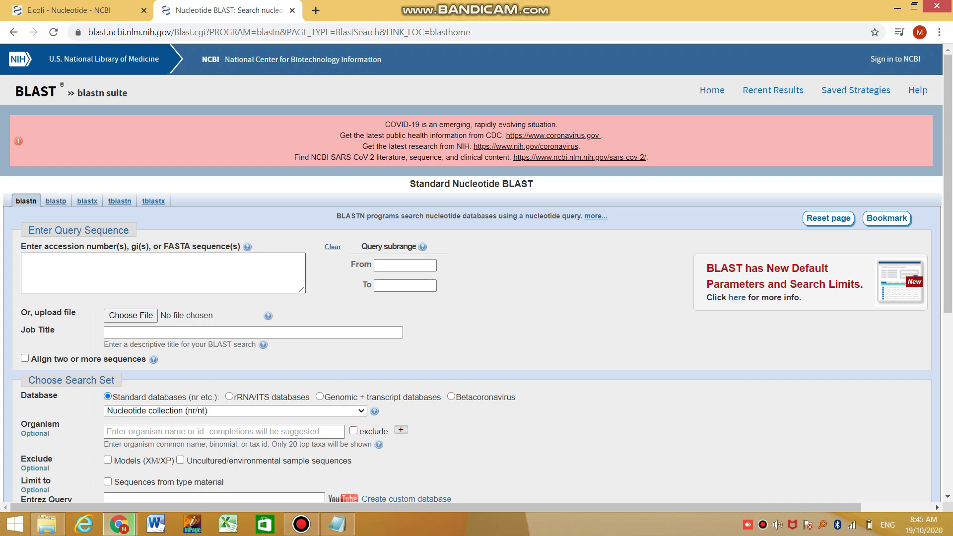
{"action": "left_click", "coordinate": [211, 269]}
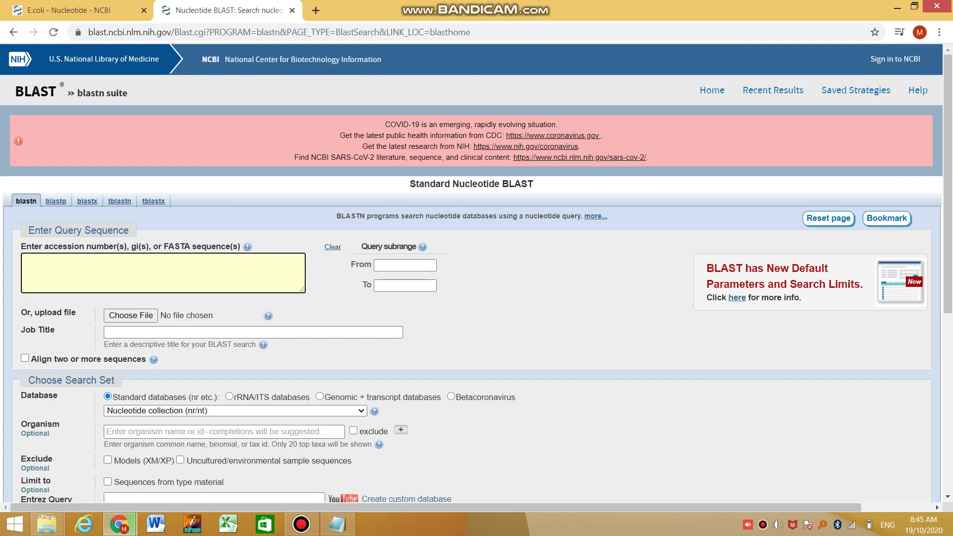
{"action": "left_click_drag", "start_coordinate": [334, 216], "coordinate": [390, 230]}
Focus the query sequence box, then bring the Notepad FASTA file forward.
{"action": "left_click", "coordinate": [389, 229]}
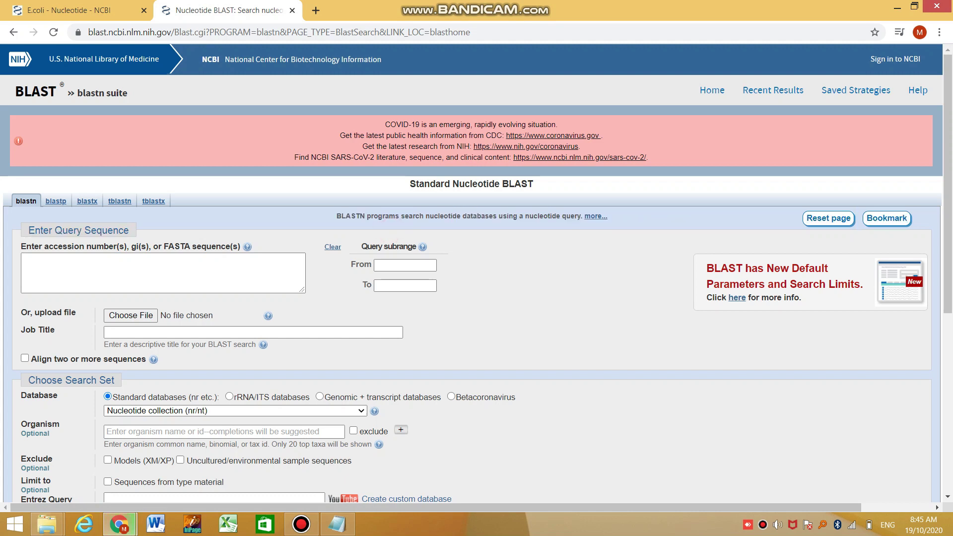
{"action": "left_click", "coordinate": [31, 262]}
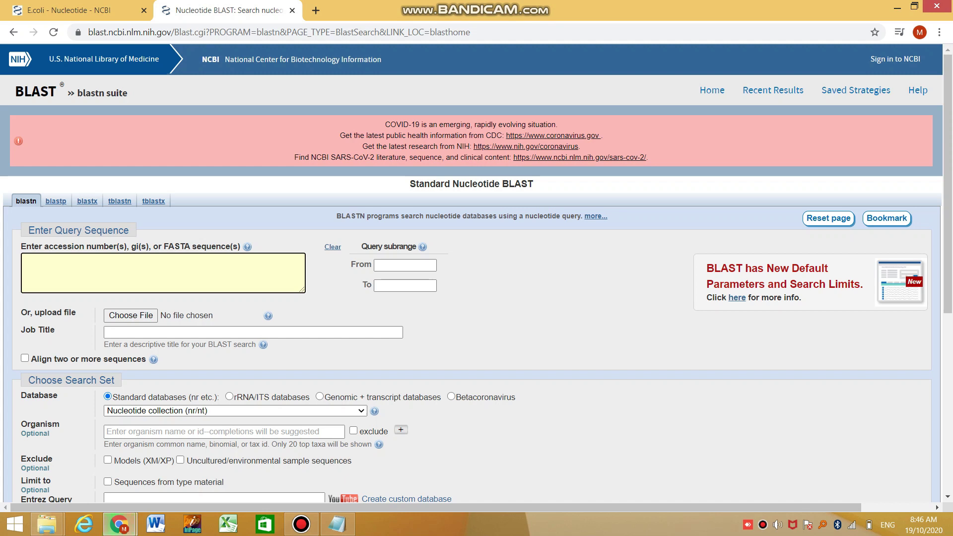
{"action": "left_click", "coordinate": [337, 523]}
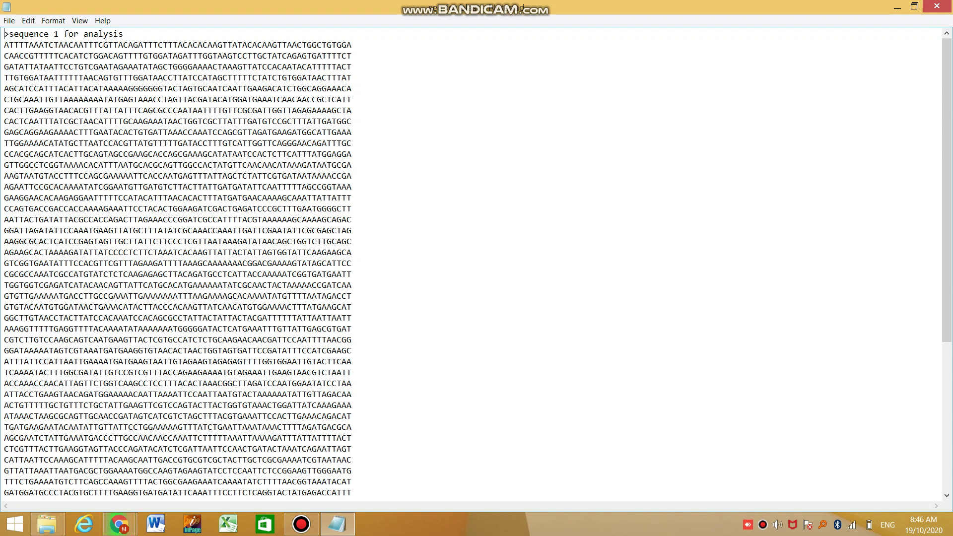
Try selecting the FASTA header and sequence lines in Notepad by dragging.
{"action": "left_click_drag", "start_coordinate": [4, 33], "coordinate": [4, 383]}
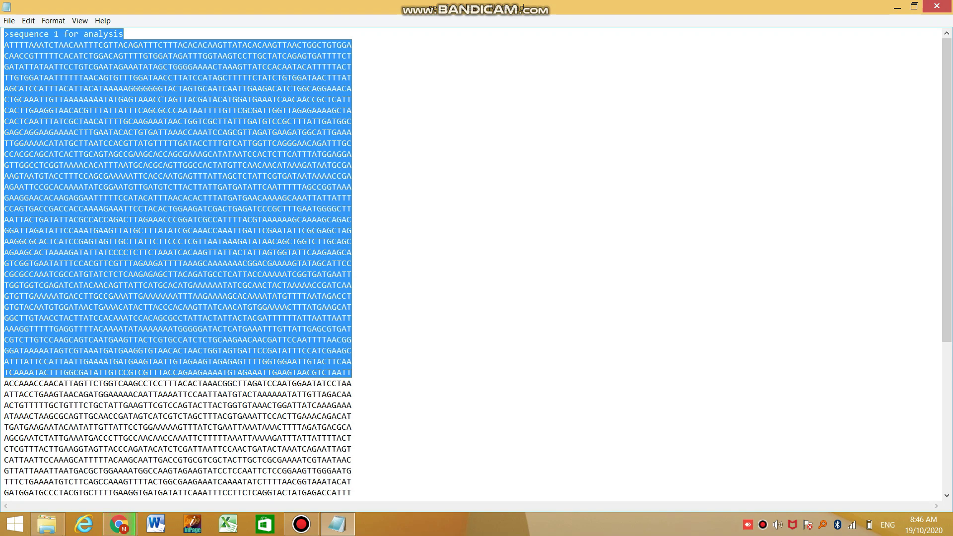
{"action": "left_click", "coordinate": [474, 252]}
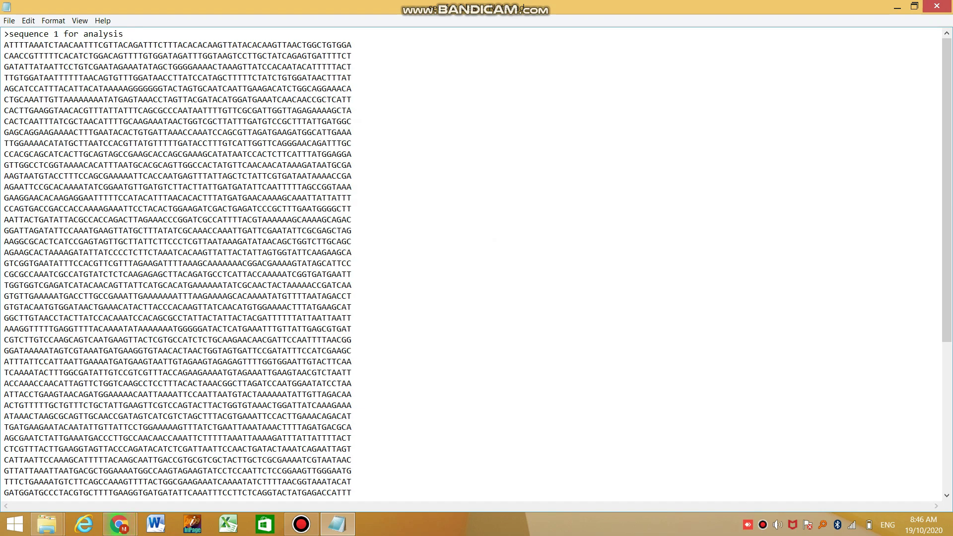
{"action": "left_click", "coordinate": [5, 34]}
{"action": "left_click_drag", "start_coordinate": [5, 34], "coordinate": [68, 143]}
{"action": "left_click", "coordinate": [69, 143]}
{"action": "left_click_drag", "start_coordinate": [5, 34], "coordinate": [151, 45]}
{"action": "left_click", "coordinate": [29, 67]}
{"action": "left_click_drag", "start_coordinate": [5, 45], "coordinate": [350, 397]}
{"action": "left_click", "coordinate": [255, 304]}
Copy the entire FASTA sequence and return to the browser.
{"action": "key", "text": "ctrl+a"}
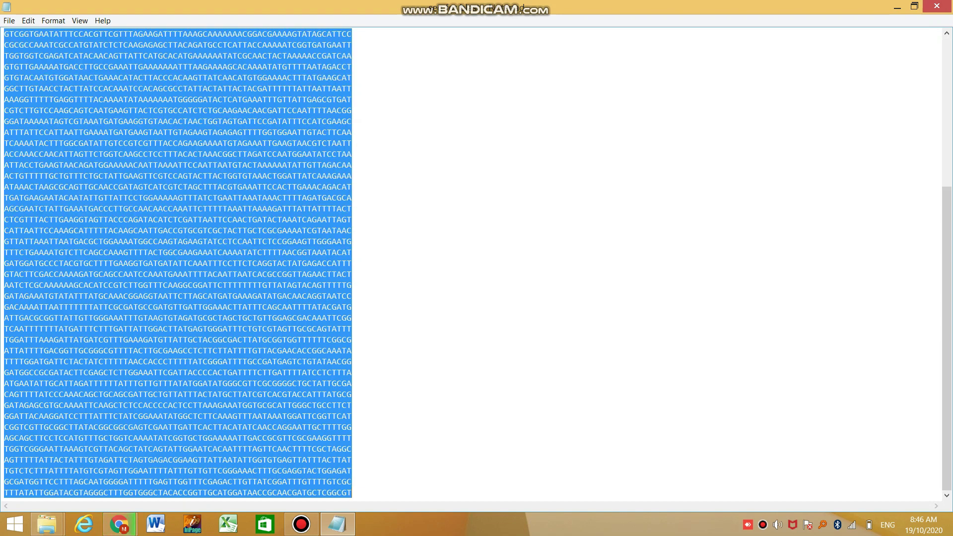
{"action": "right_click", "coordinate": [250, 206]}
{"action": "left_click", "coordinate": [284, 247]}
{"action": "left_click", "coordinate": [720, 233]}
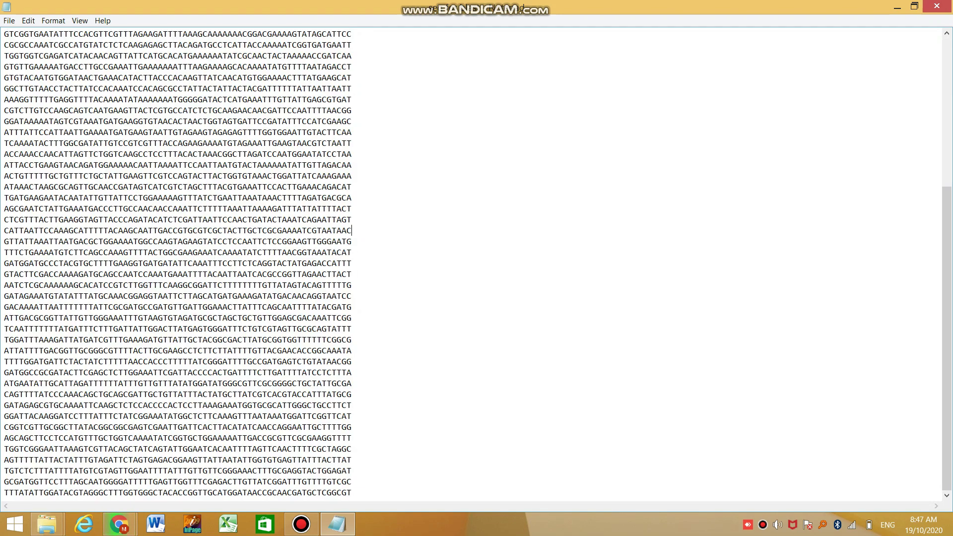
{"action": "scroll", "coordinate": [950, 304], "scroll_direction": "up", "scroll_amount": 1}
{"action": "left_click_drag", "start_coordinate": [946, 304], "coordinate": [946, 172]}
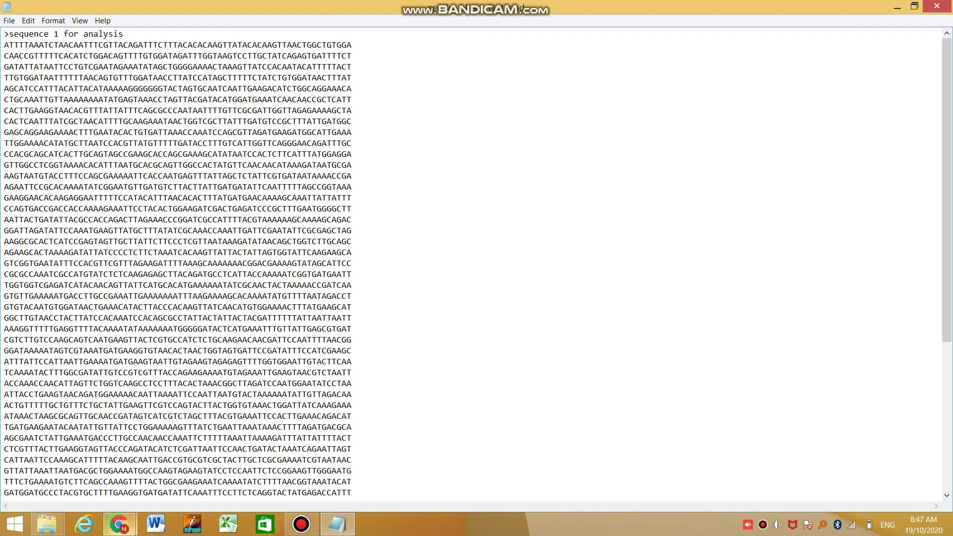
{"action": "right_click", "coordinate": [120, 524]}
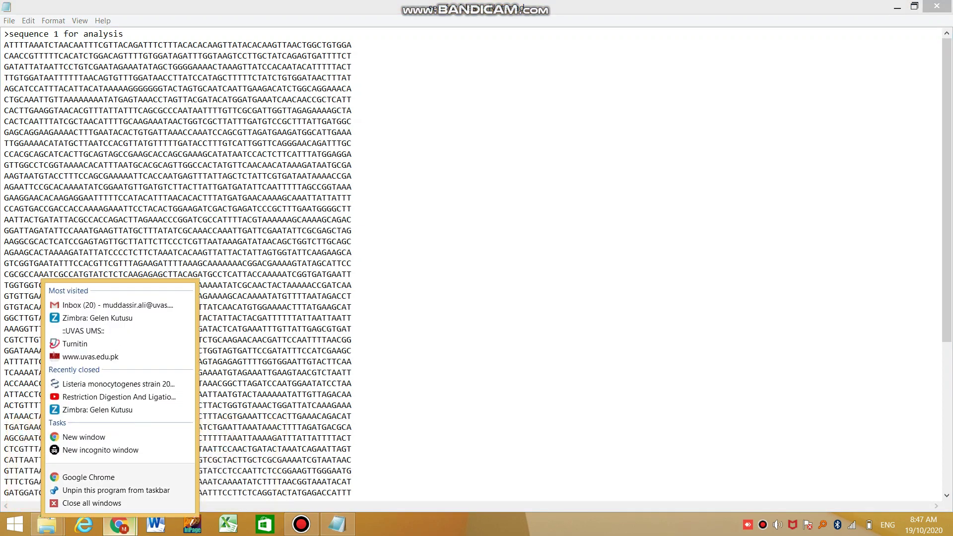
{"action": "left_click", "coordinate": [119, 524]}
Paste the FASTA sequence into the query box and fill Job Title with 'sequence 1 for analysis'.
{"action": "left_click", "coordinate": [214, 459]}
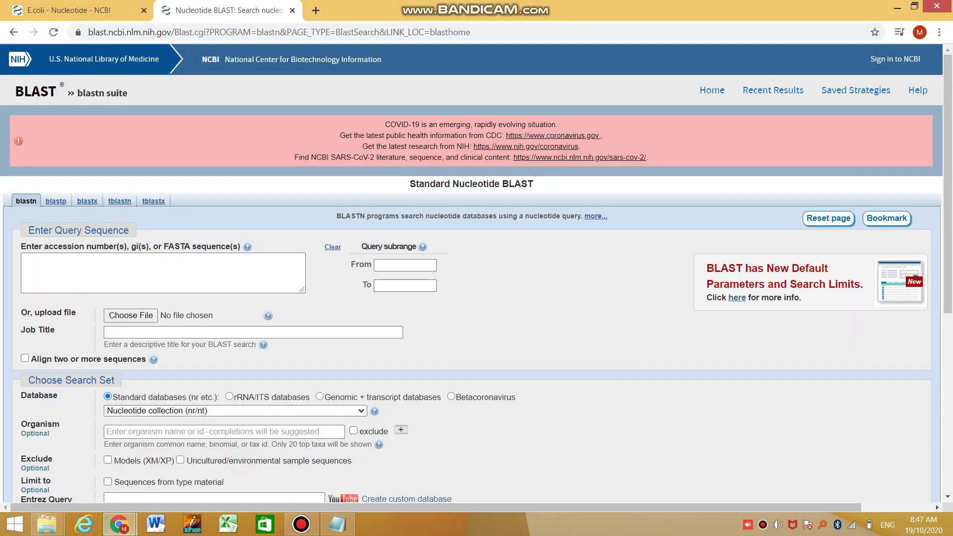
{"action": "left_click", "coordinate": [145, 280]}
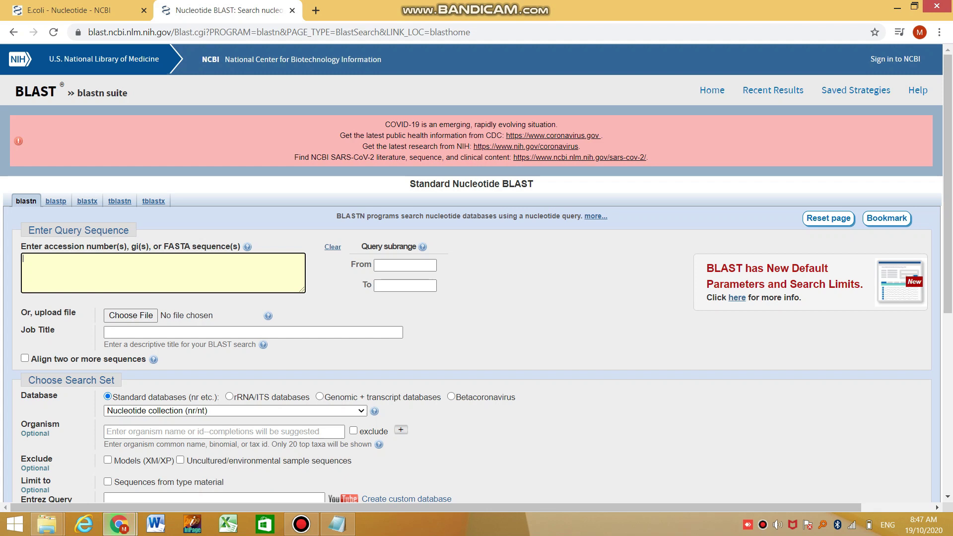
{"action": "key", "text": "ctrl+v"}
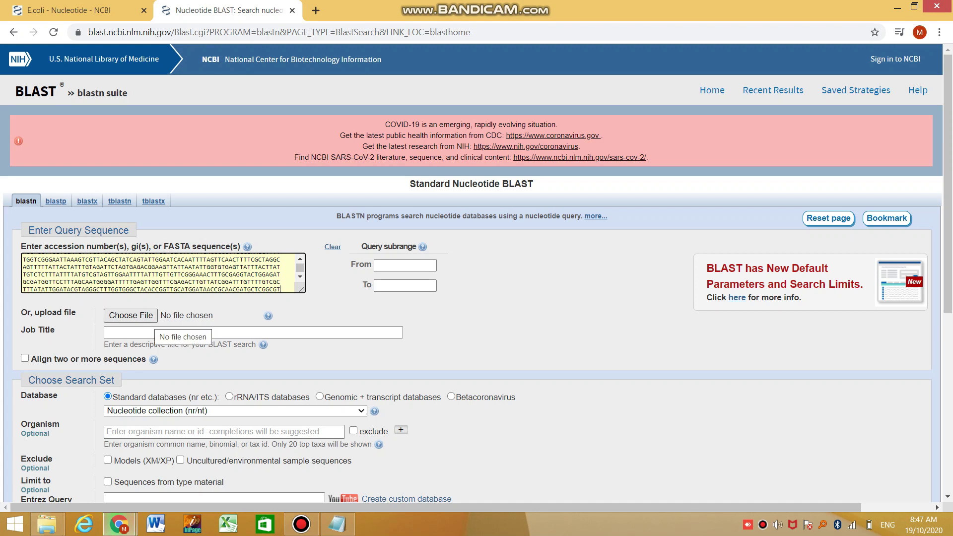
{"action": "left_click", "coordinate": [141, 332]}
{"action": "key", "text": "ctrl+v"}
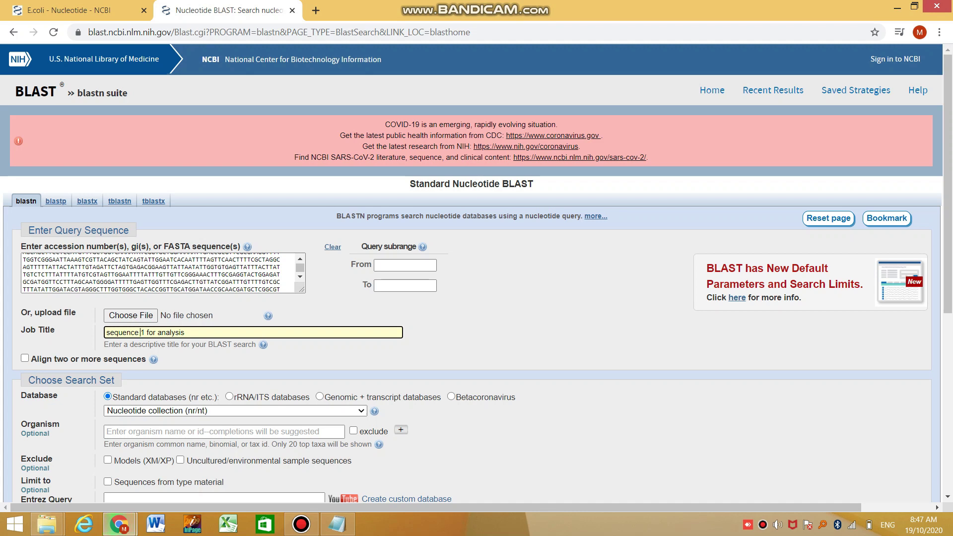
{"action": "scroll", "coordinate": [476, 273], "scroll_direction": "down", "scroll_amount": 5}
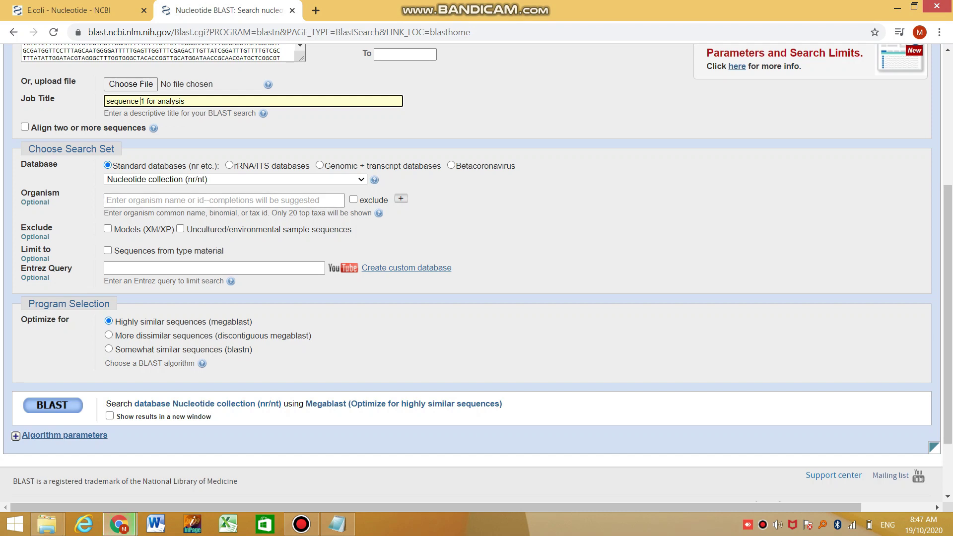
Toggle 'Align two or more sequences' on and back off, reloading the standard blastn form.
{"action": "left_click", "coordinate": [25, 126]}
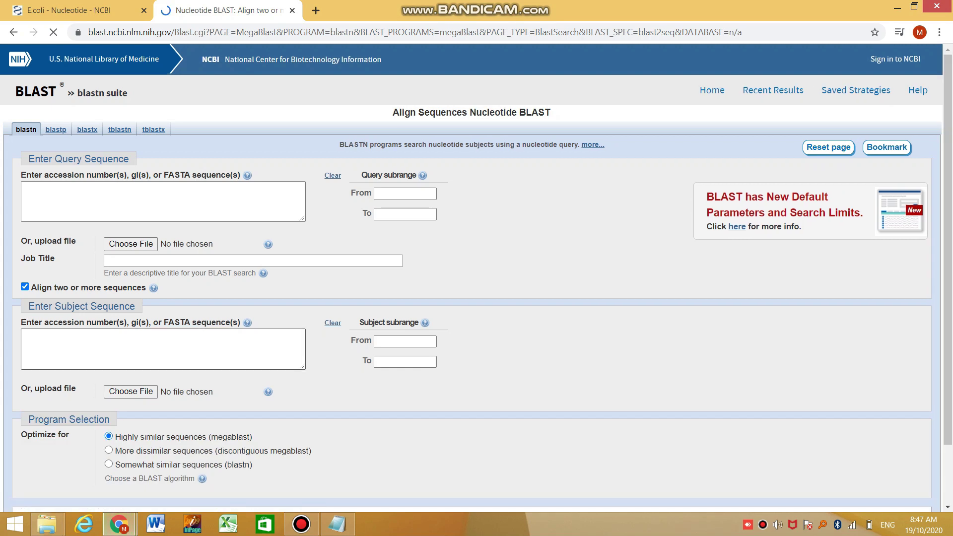
{"action": "left_click", "coordinate": [79, 349]}
{"action": "left_click", "coordinate": [81, 207]}
{"action": "left_click", "coordinate": [80, 348]}
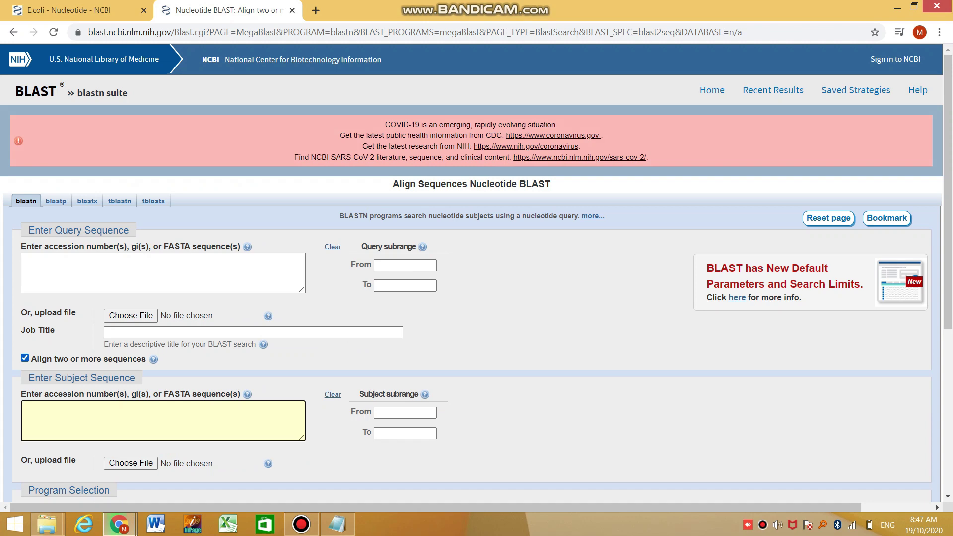
{"action": "left_click", "coordinate": [25, 358]}
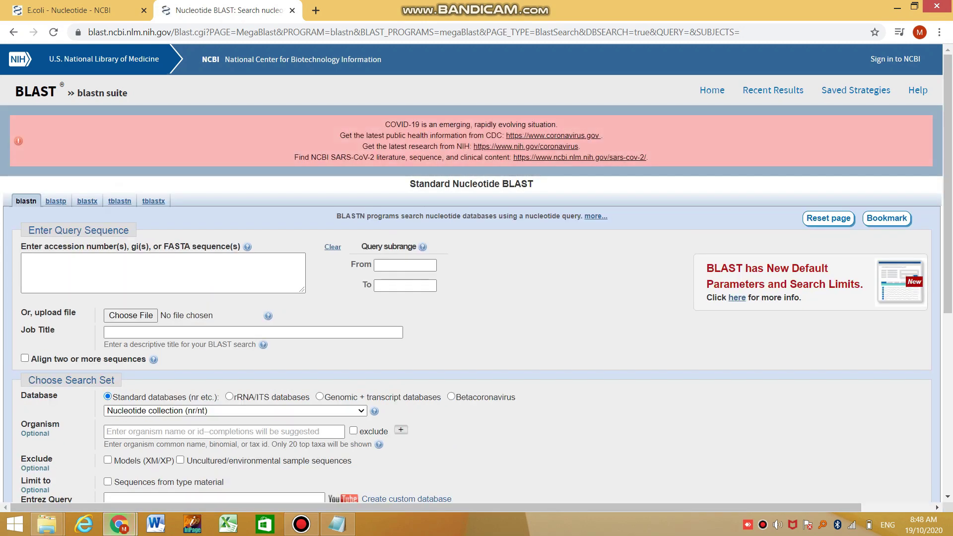
Paste the copied DNA sequence into the empty Enter Query Sequence box.
{"action": "left_click", "coordinate": [109, 283]}
{"action": "key", "text": "ctrl+v"}
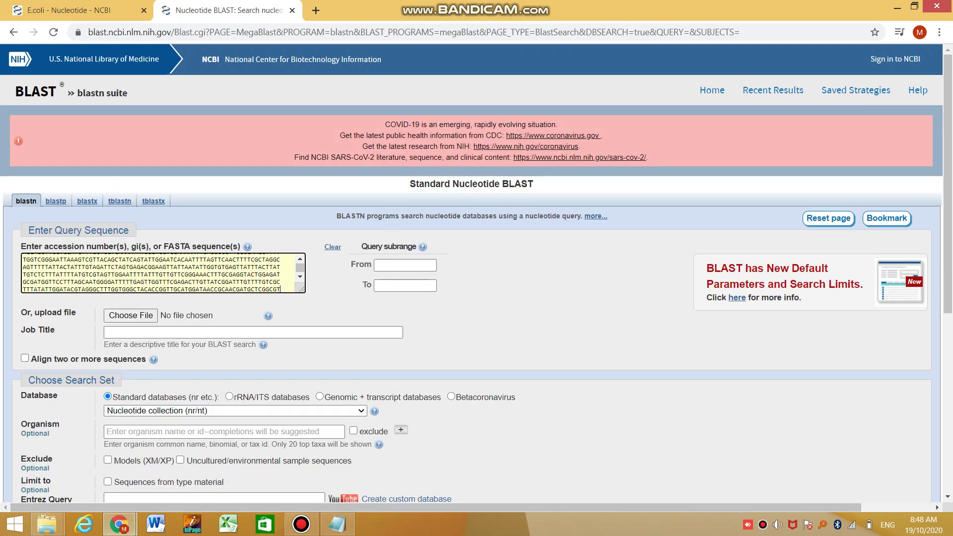
{"action": "scroll", "coordinate": [477, 273], "scroll_direction": "down", "scroll_amount": 4}
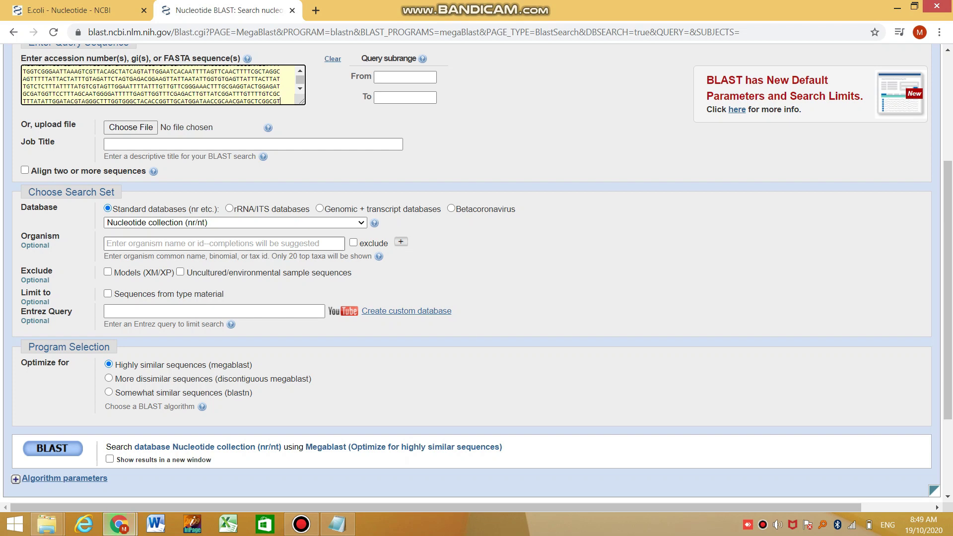
Enter 'sequence 1 for analysis' as Job Title; type then erase 'hom' in Organism.
{"action": "left_click", "coordinate": [253, 144]}
{"action": "type", "text": "sequence 1 for analysis"}
{"action": "left_click", "coordinate": [148, 243]}
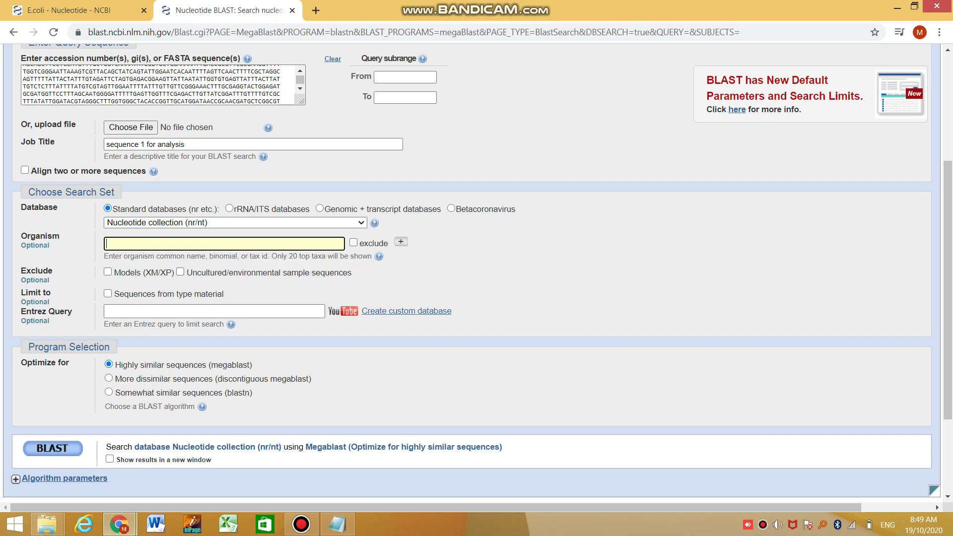
{"action": "left_click", "coordinate": [277, 244]}
{"action": "type", "text": "hom"}
{"action": "key", "text": "BackSpace"}
{"action": "key", "text": "BackSpace"}
{"action": "key", "text": "BackSpace"}
{"action": "scroll", "coordinate": [477, 274], "scroll_direction": "down", "scroll_amount": 3}
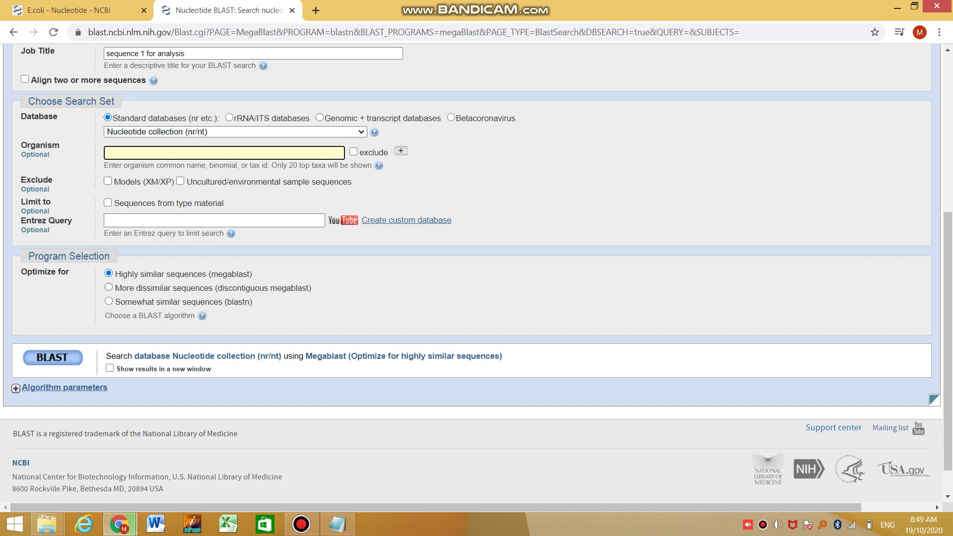
{"action": "left_click", "coordinate": [109, 287]}
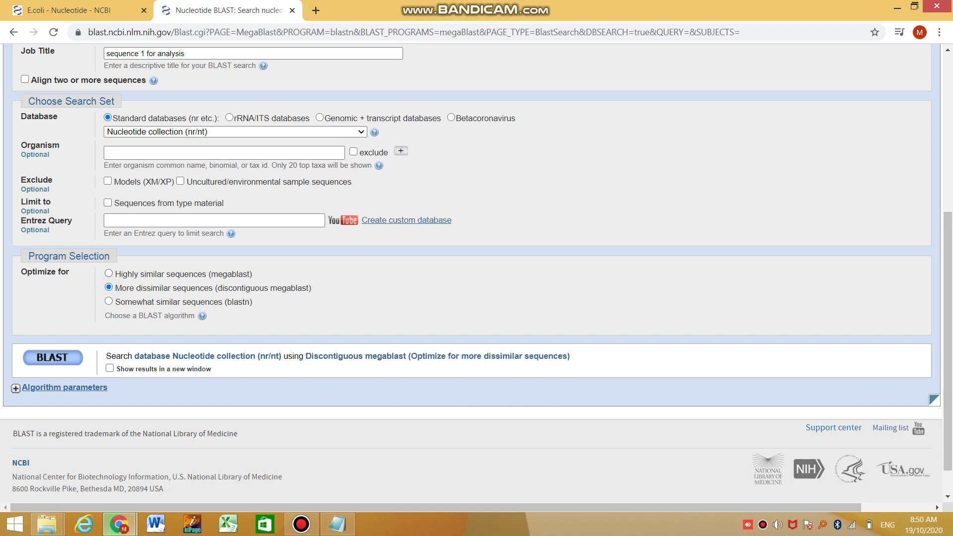
{"action": "left_click", "coordinate": [108, 274]}
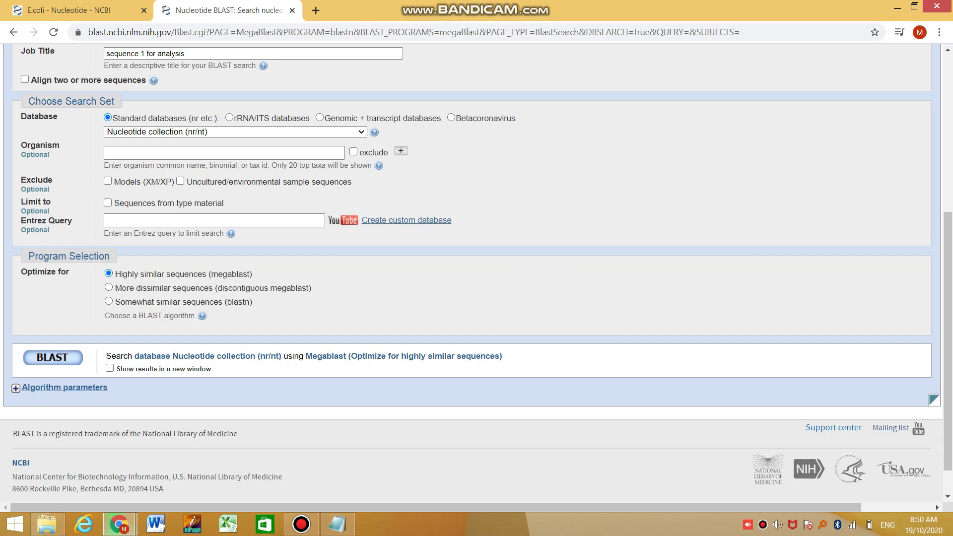
Check the start of the pasted query, then submit the BLAST search.
{"action": "scroll", "coordinate": [477, 273], "scroll_direction": "up", "scroll_amount": 5}
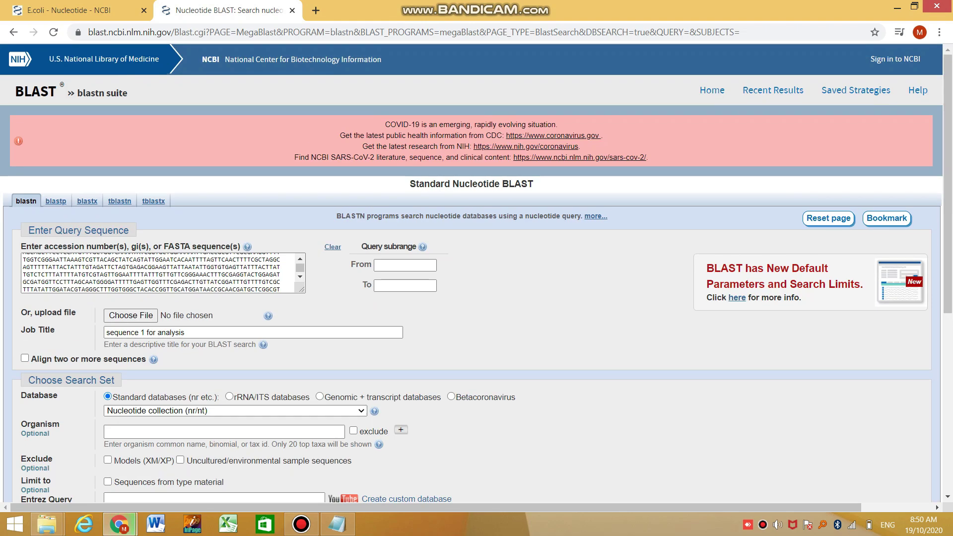
{"action": "left_click", "coordinate": [106, 269]}
{"action": "scroll", "coordinate": [301, 268], "scroll_direction": "up", "scroll_amount": 5}
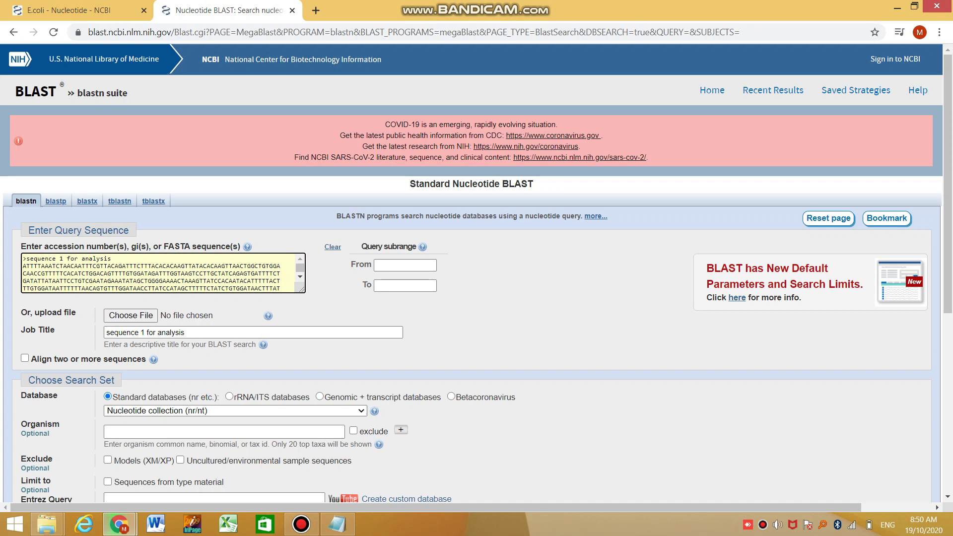
{"action": "scroll", "coordinate": [477, 273], "scroll_direction": "down", "scroll_amount": 5}
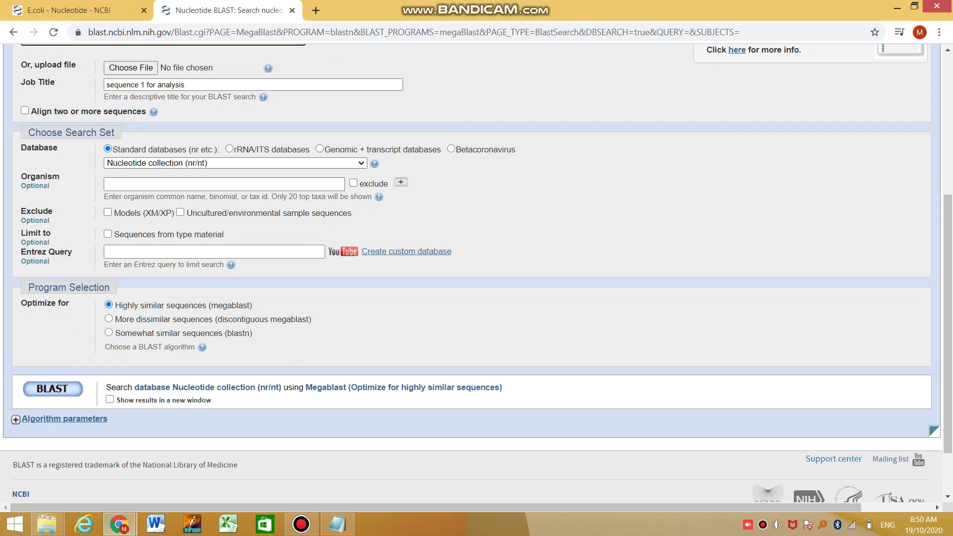
{"action": "left_click", "coordinate": [52, 389]}
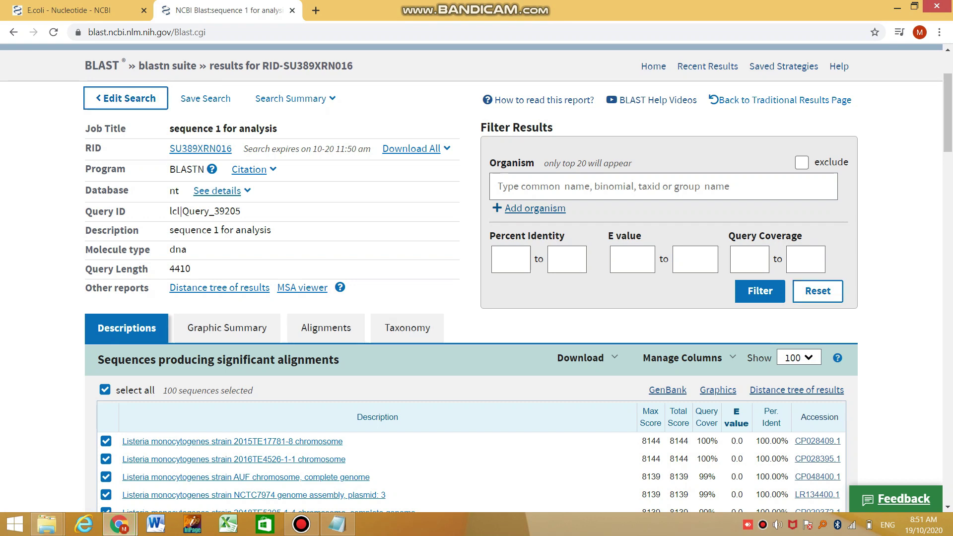
{"action": "left_click", "coordinate": [948, 134]}
{"action": "left_click_drag", "start_coordinate": [948, 134], "coordinate": [949, 186]}
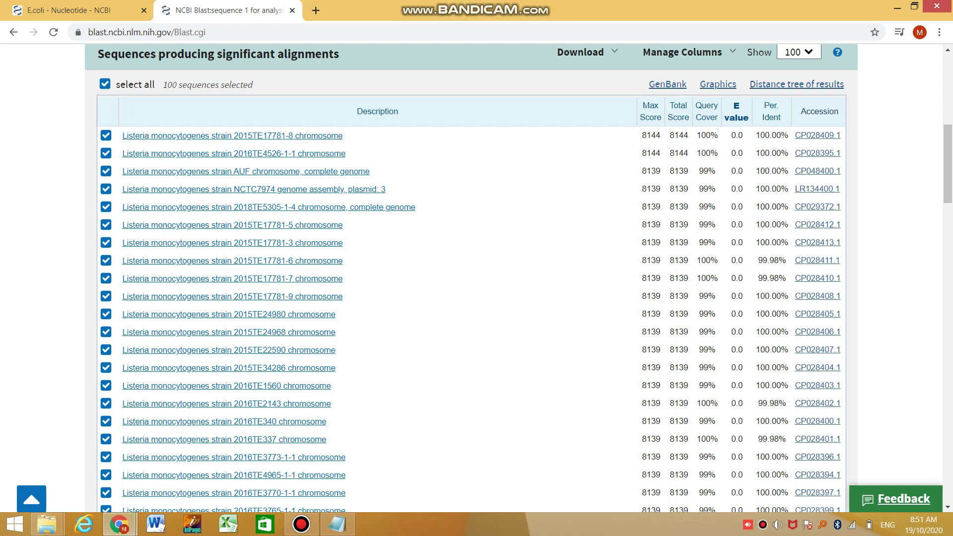
{"action": "scroll", "coordinate": [476, 279], "scroll_direction": "down", "scroll_amount": 4}
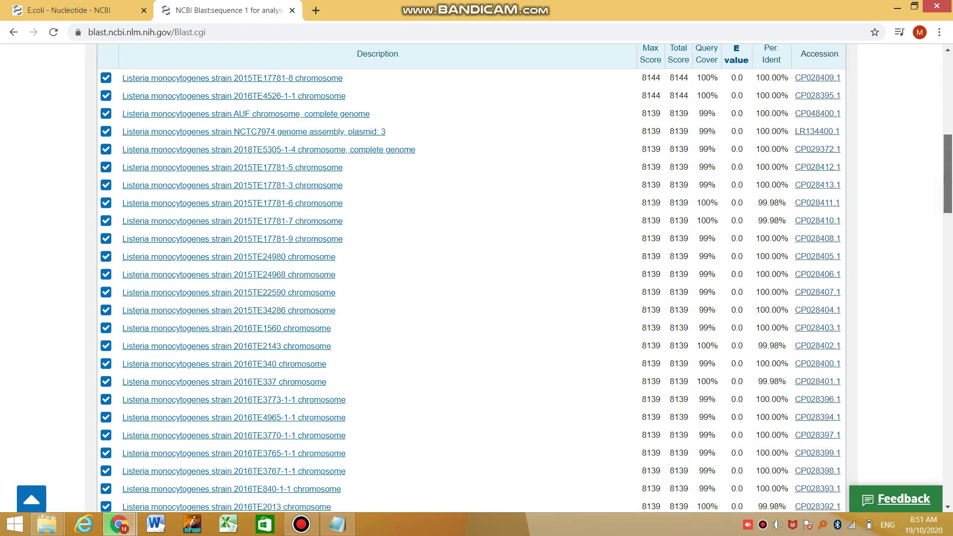
{"action": "scroll", "coordinate": [477, 278], "scroll_direction": "down", "scroll_amount": 3}
{"action": "scroll", "coordinate": [476, 278], "scroll_direction": "up", "scroll_amount": 10}
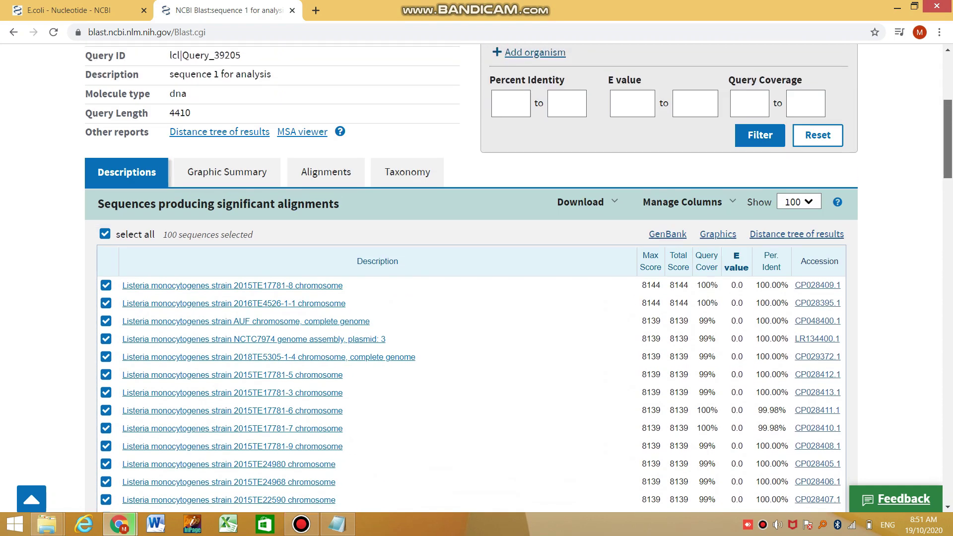
{"action": "scroll", "coordinate": [477, 278], "scroll_direction": "down", "scroll_amount": 1}
{"action": "scroll", "coordinate": [476, 278], "scroll_direction": "down", "scroll_amount": 6}
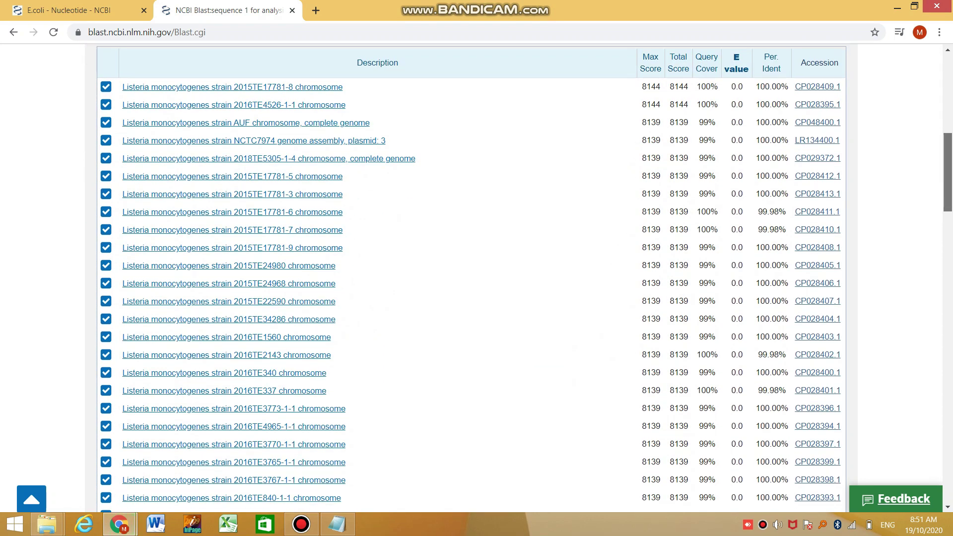
{"action": "scroll", "coordinate": [476, 278], "scroll_direction": "down", "scroll_amount": 20}
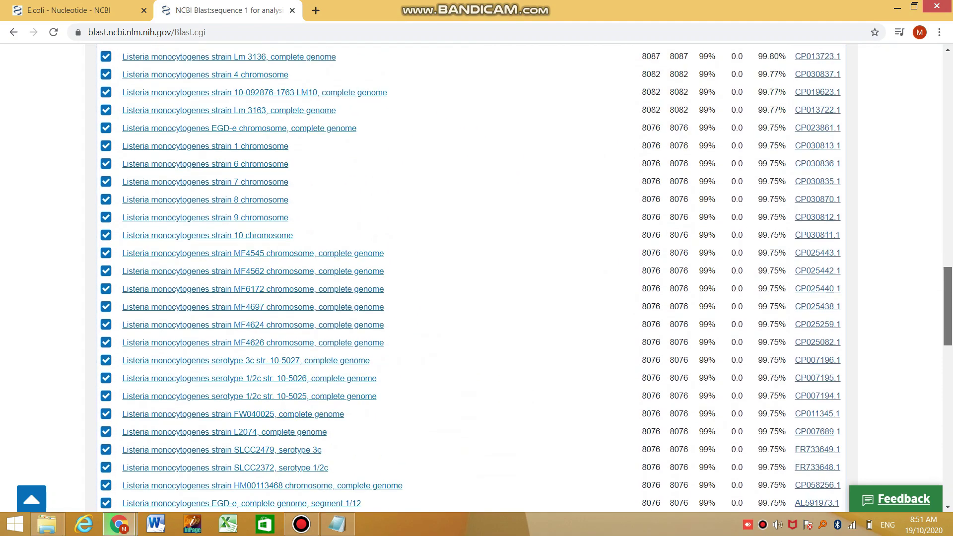
{"action": "scroll", "coordinate": [476, 278], "scroll_direction": "down", "scroll_amount": 4}
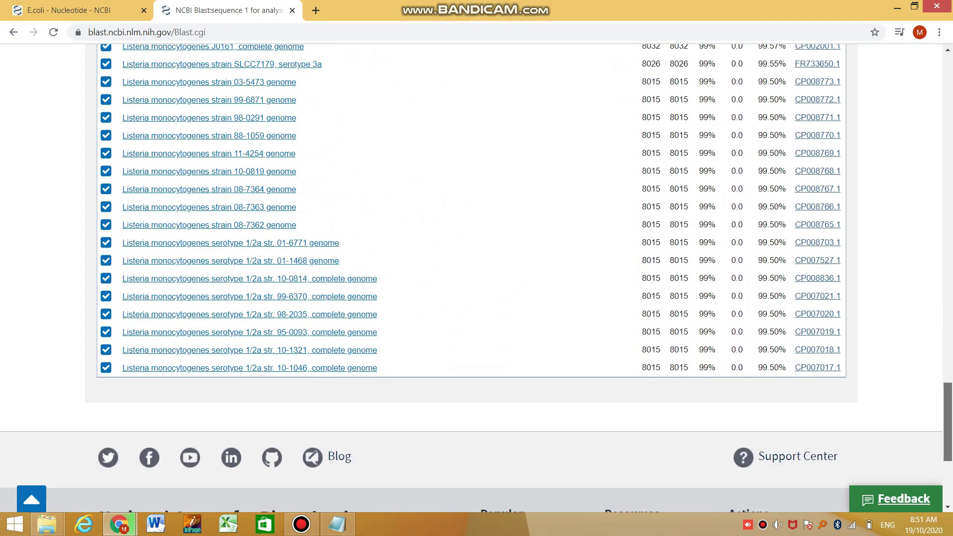
{"action": "scroll", "coordinate": [476, 278], "scroll_direction": "up", "scroll_amount": 20}
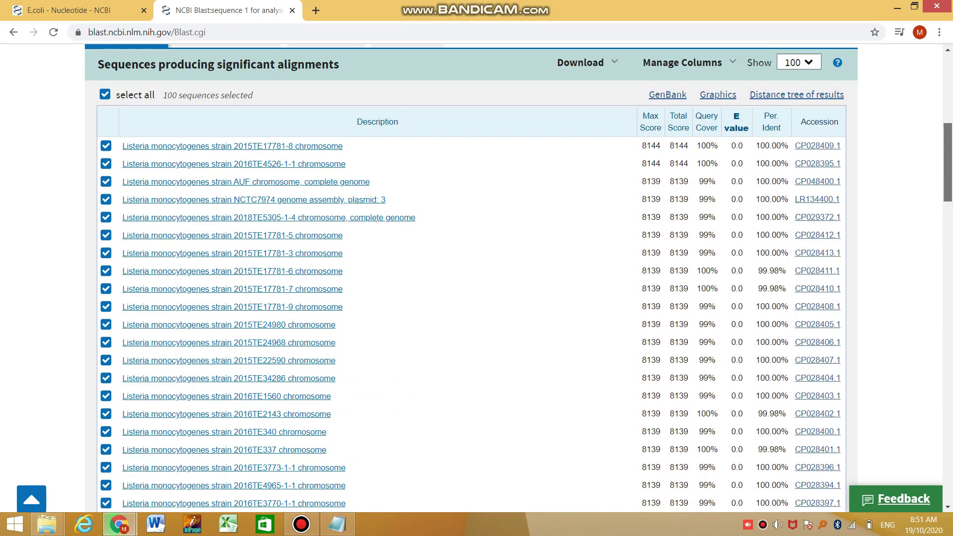
{"action": "scroll", "coordinate": [477, 278], "scroll_direction": "up", "scroll_amount": 2}
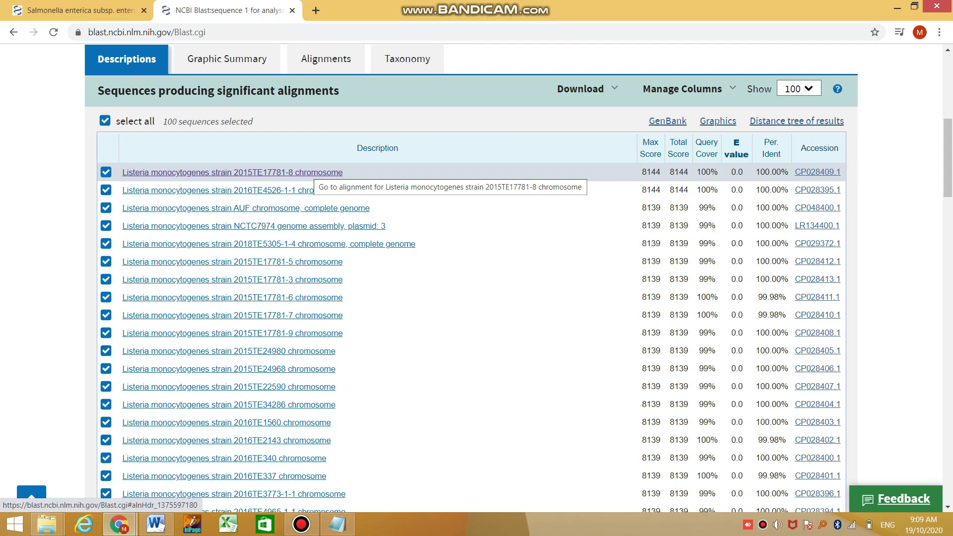
Open the top Listeria hit's alignment and inspect its 4410/4410 identities, 0 gaps summary.
{"action": "left_click", "coordinate": [308, 172]}
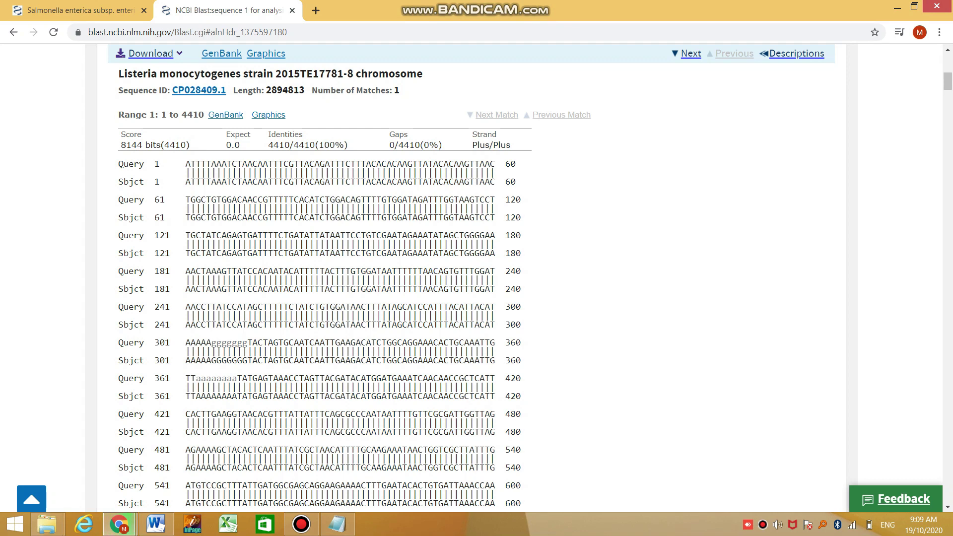
{"action": "left_click", "coordinate": [188, 166]}
{"action": "left_click_drag", "start_coordinate": [119, 182], "coordinate": [149, 182]}
{"action": "left_click_drag", "start_coordinate": [121, 134], "coordinate": [497, 135]}
{"action": "left_click", "coordinate": [478, 193]}
{"action": "triple_click", "coordinate": [154, 164]}
{"action": "left_click", "coordinate": [154, 165]}
{"action": "left_click_drag", "start_coordinate": [948, 81], "coordinate": [948, 176]}
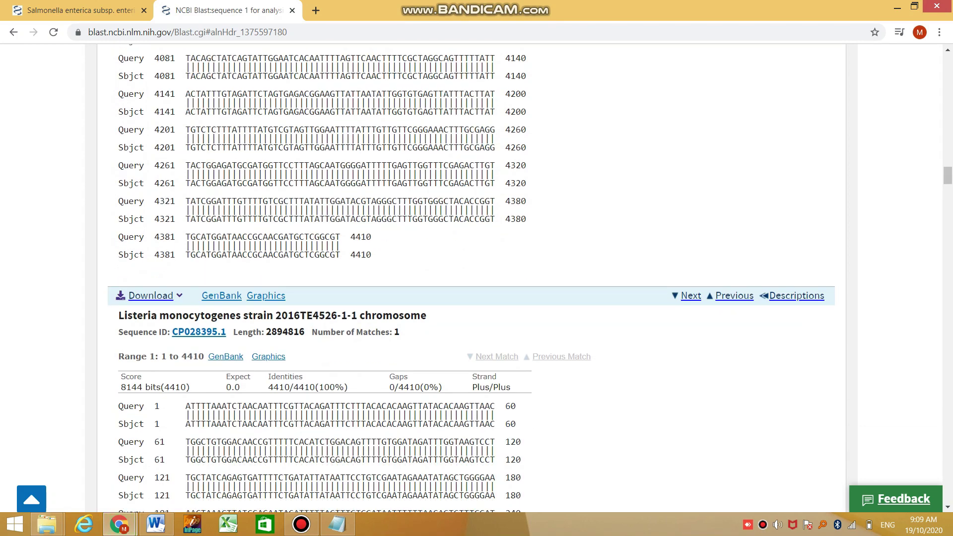
{"action": "left_click_drag", "start_coordinate": [948, 176], "coordinate": [948, 199]}
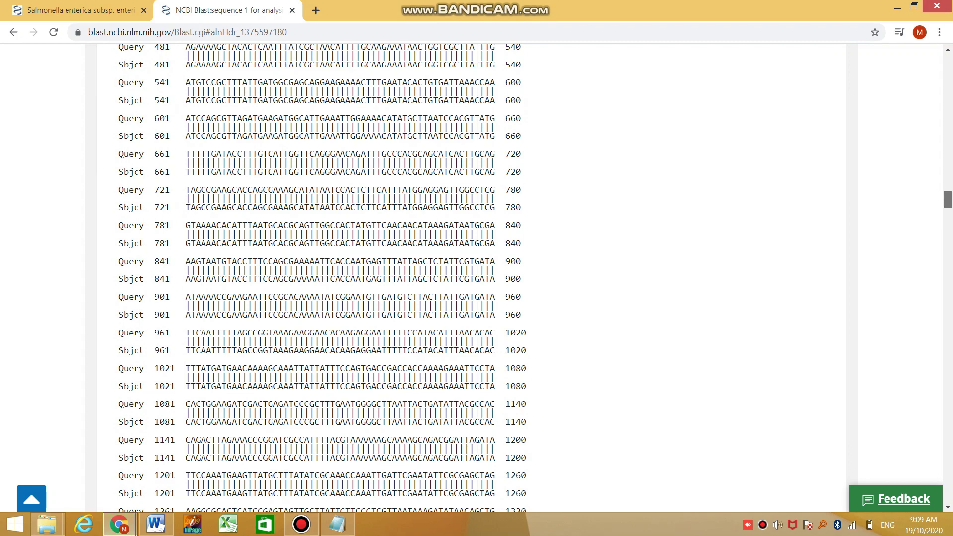
{"action": "left_click_drag", "start_coordinate": [947, 199], "coordinate": [948, 79]}
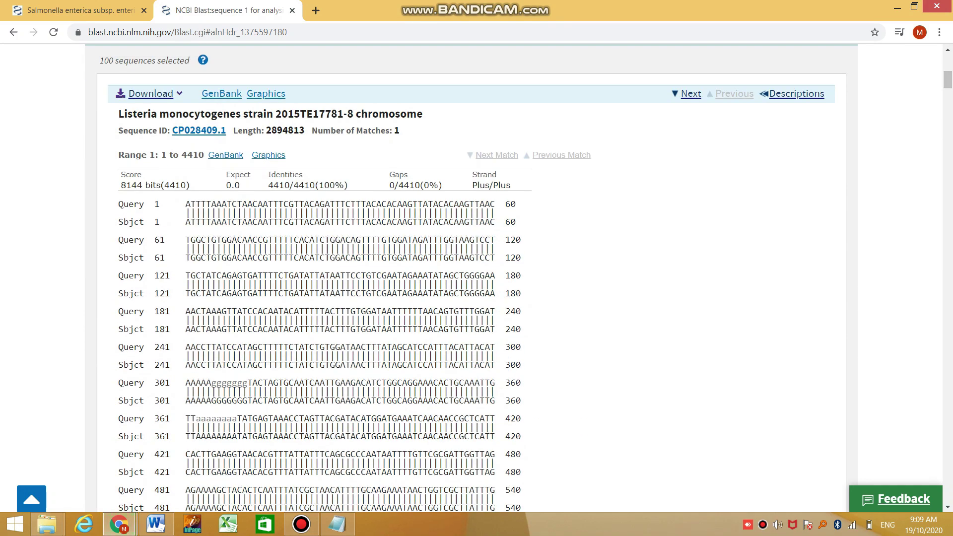